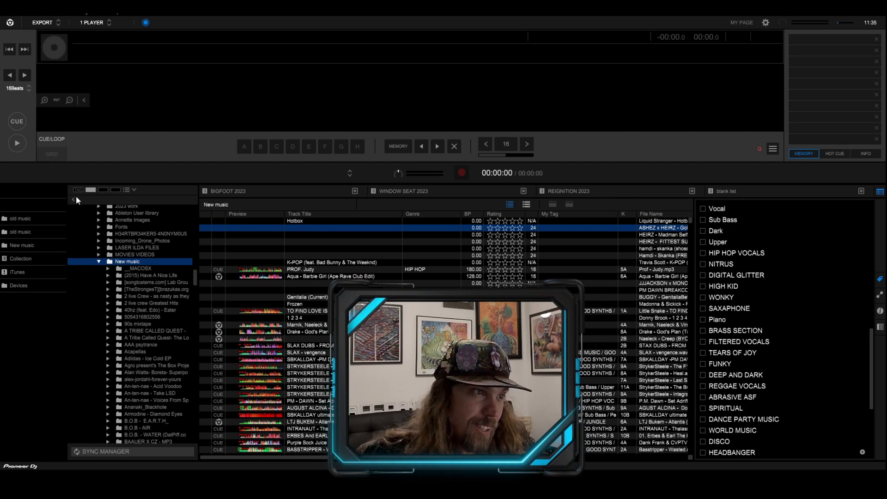
# - Add the New music folder inside Dropbox to the shortcuts and place it beside the existing New music shortcut
pyautogui.click(74, 199)
pyautogui.click(5, 200)
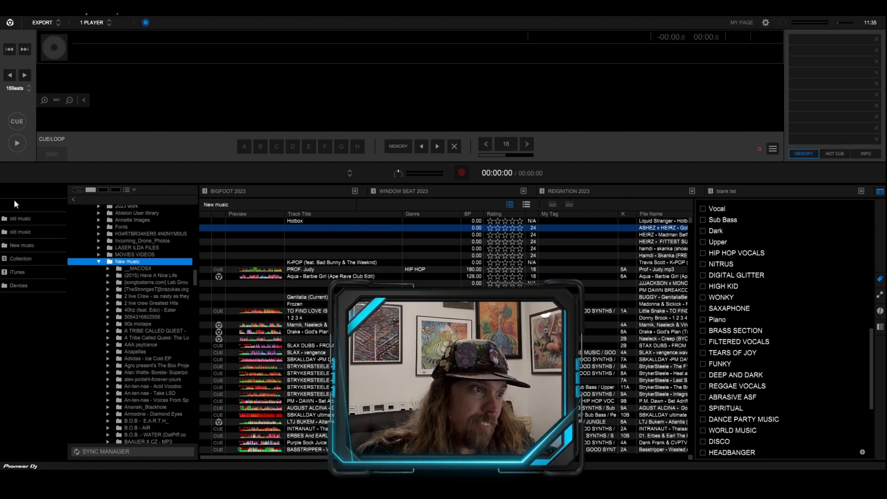
pyautogui.scroll(6, 121, 253)
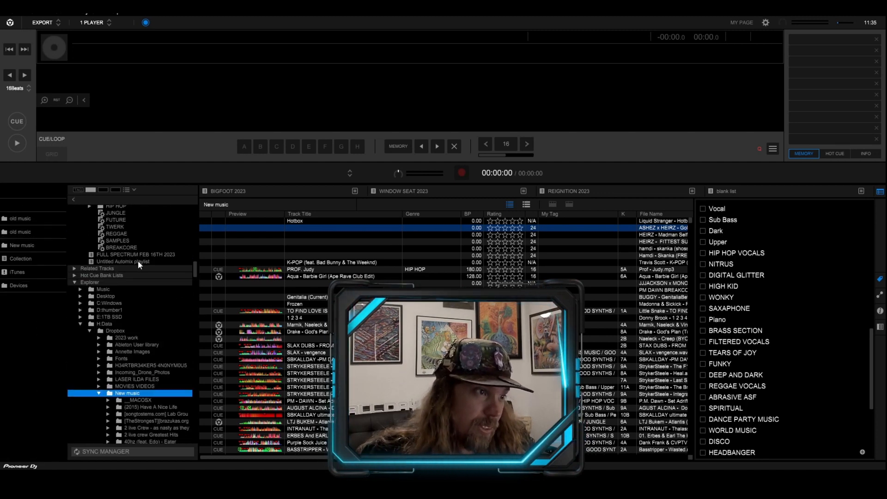
pyautogui.scroll(-5, 109, 284)
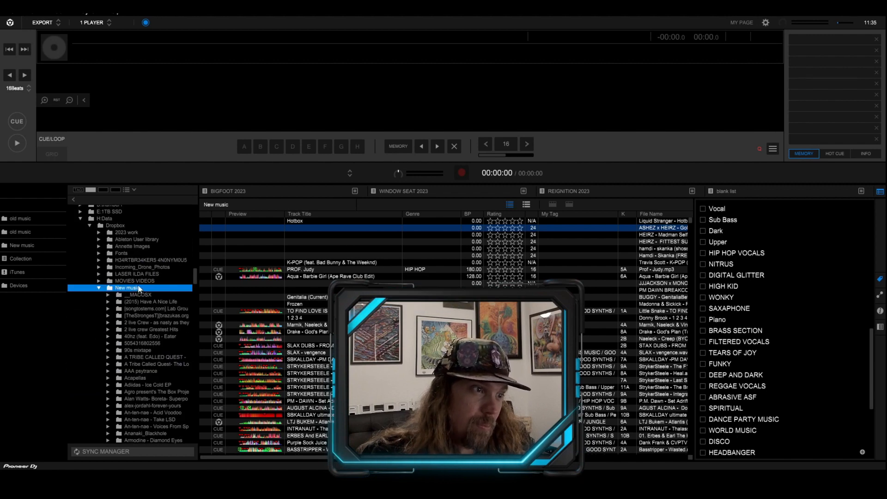
pyautogui.rightClick(132, 290)
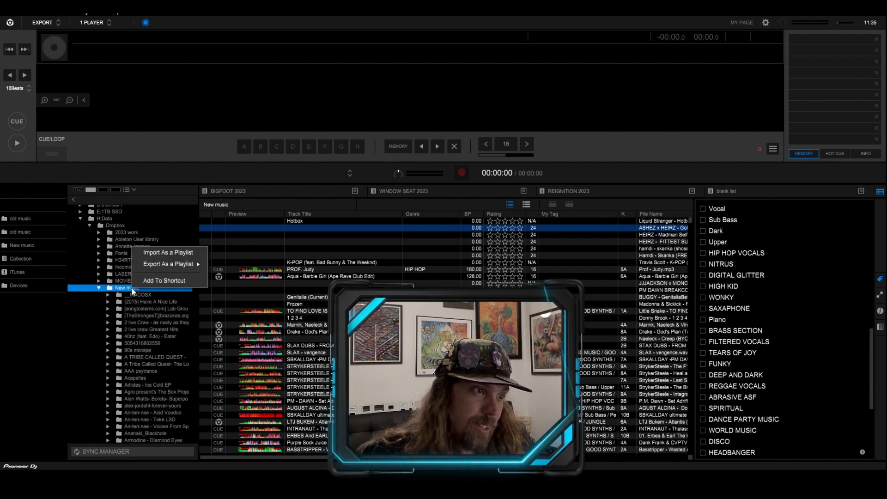
pyautogui.click(158, 279)
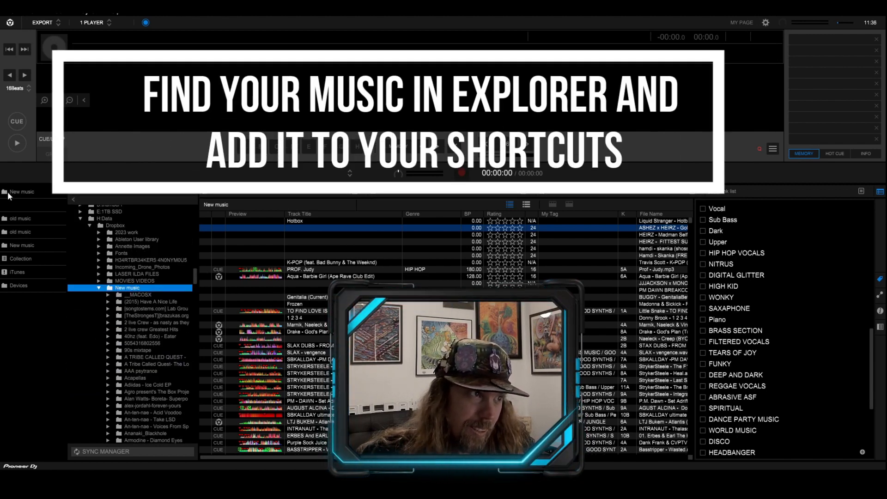
pyautogui.moveTo(7, 191); pyautogui.dragTo(24, 237)
pyautogui.click(26, 203)
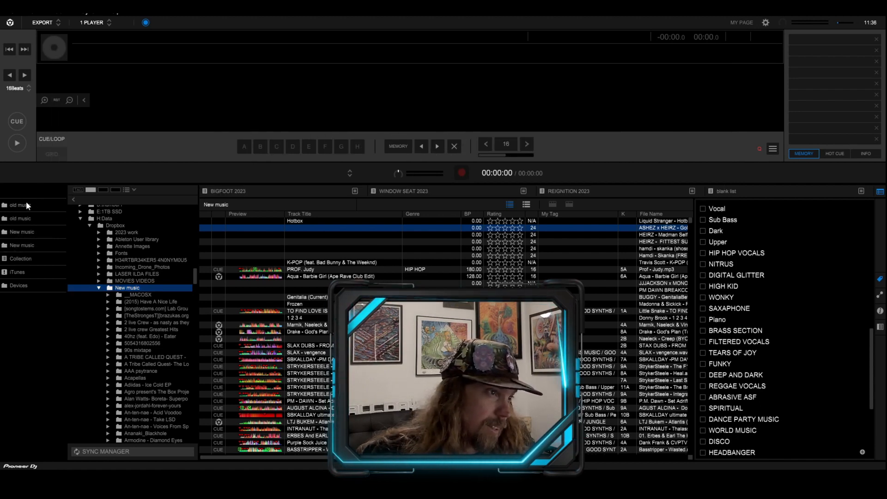
# - Remove the duplicate old music and New music shortcuts
pyautogui.rightClick(24, 203)
pyautogui.click(38, 207)
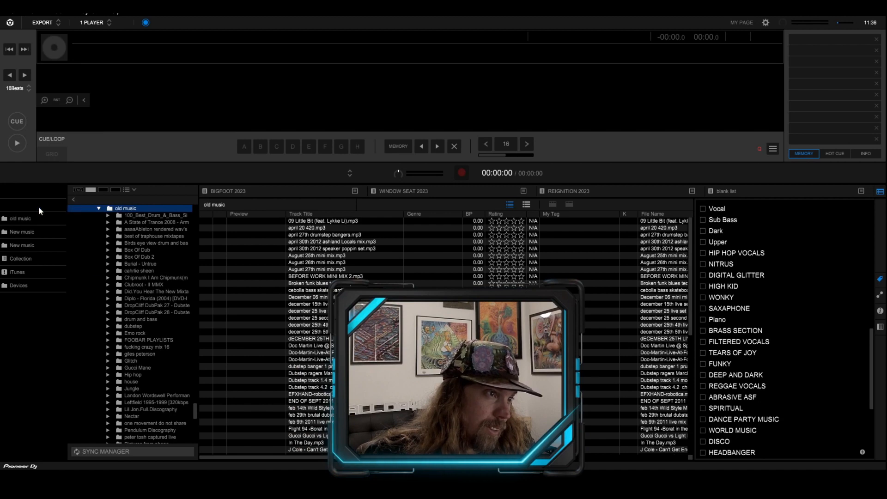
pyautogui.rightClick(24, 231)
pyautogui.click(61, 240)
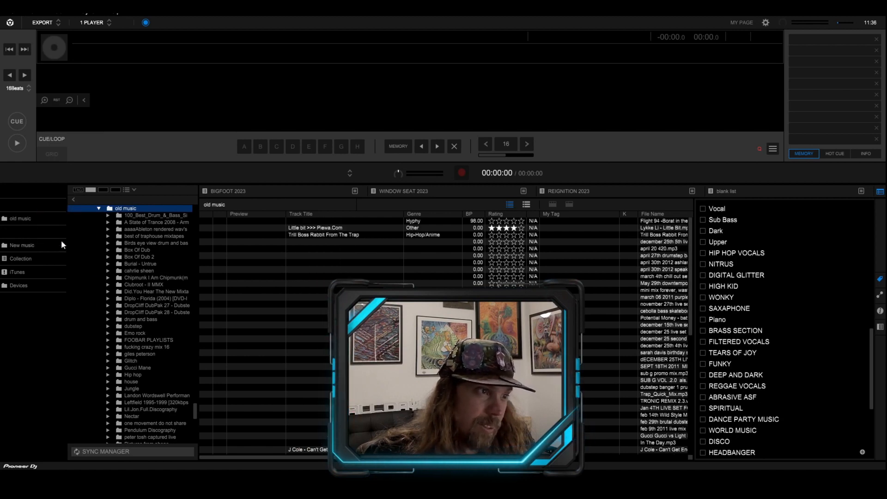
# - Open the New music shortcut with the tag list hidden and sort its tracks by date created, newest first
pyautogui.click(27, 242)
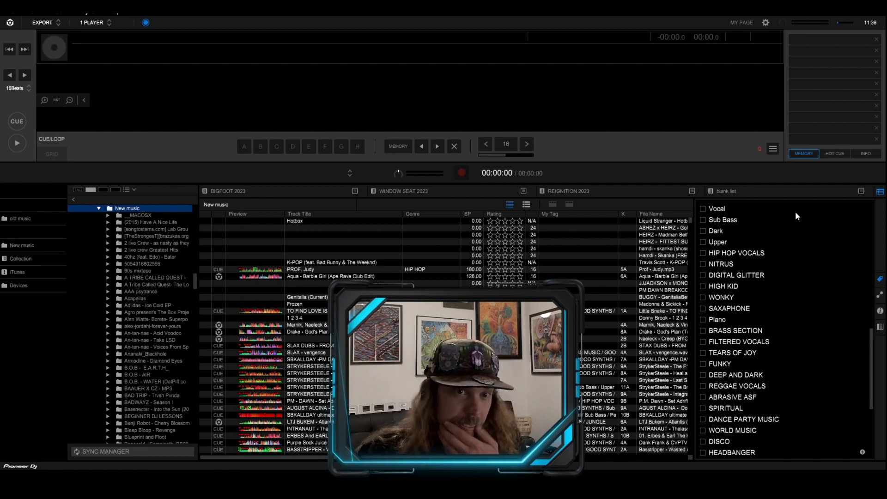
pyautogui.click(879, 279)
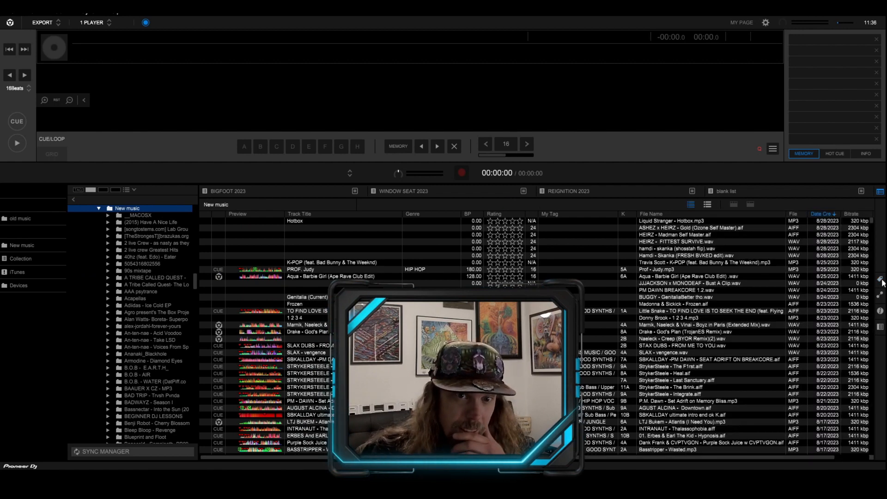
pyautogui.click(823, 213)
pyautogui.click(823, 213)
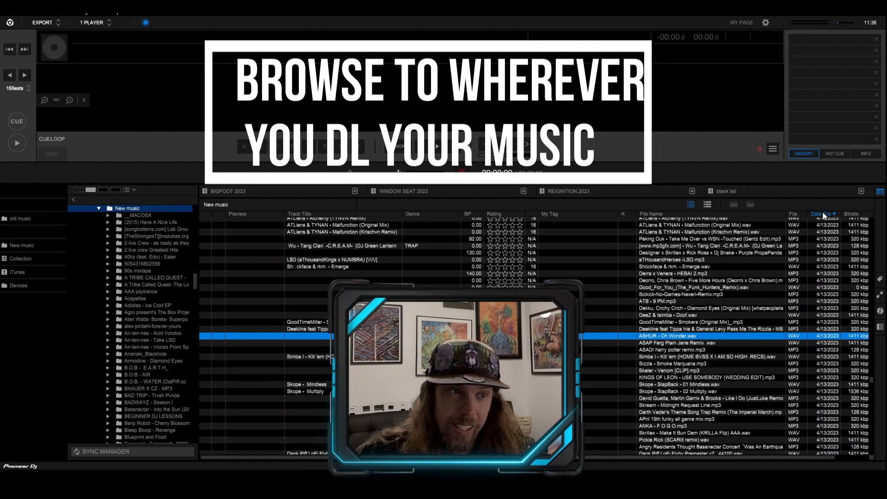
pyautogui.click(822, 213)
pyautogui.click(822, 213)
pyautogui.click(823, 213)
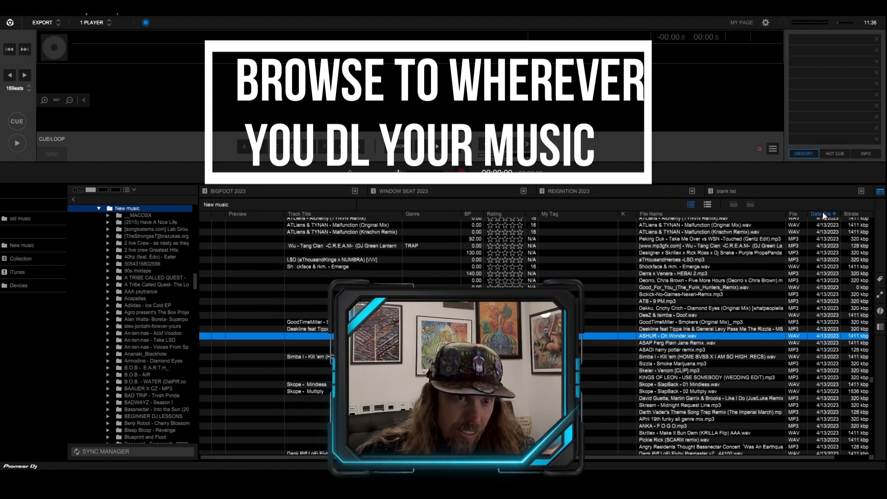
pyautogui.click(823, 213)
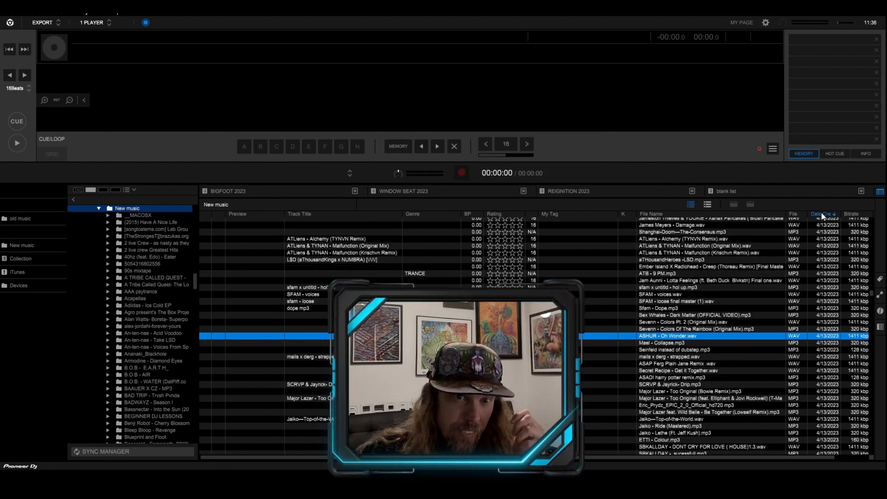
pyautogui.moveTo(876, 232); pyautogui.dragTo(876, 222)
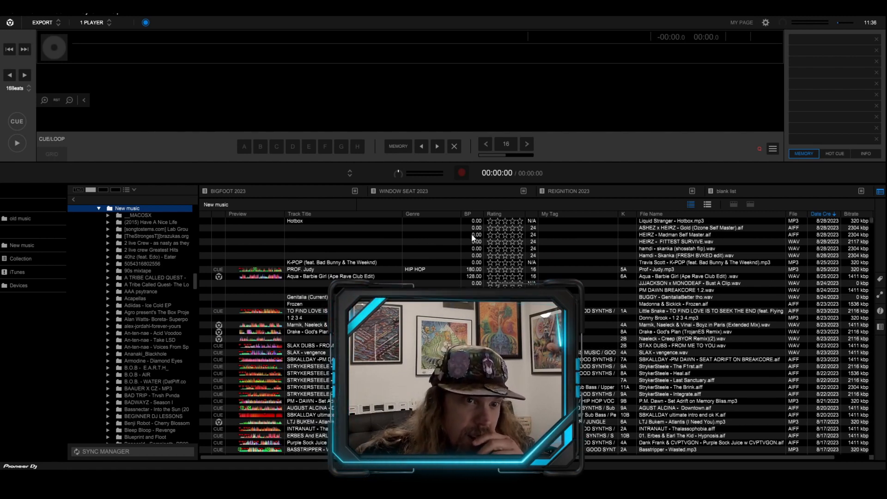
# - Load ASHEZ x HEIRZ - Gold (Ozone Self Master) into the player and set the beat jump to 16Beats
pyautogui.doubleClick(377, 227)
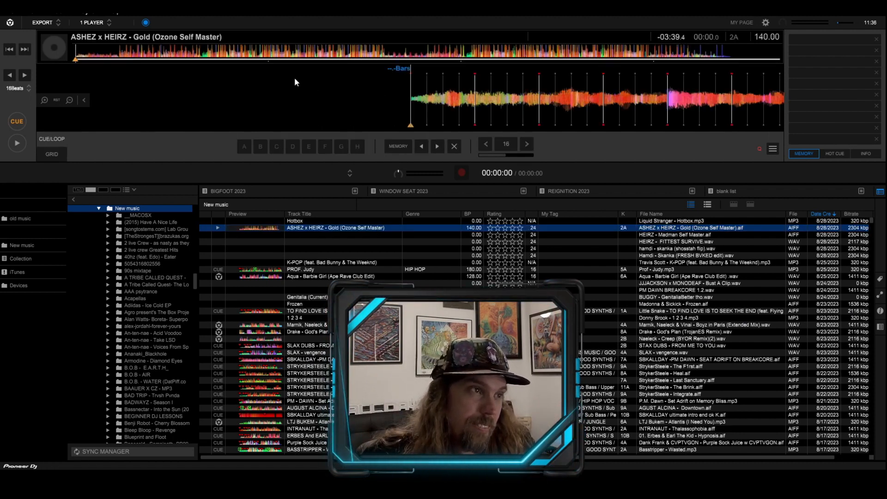
pyautogui.click(29, 88)
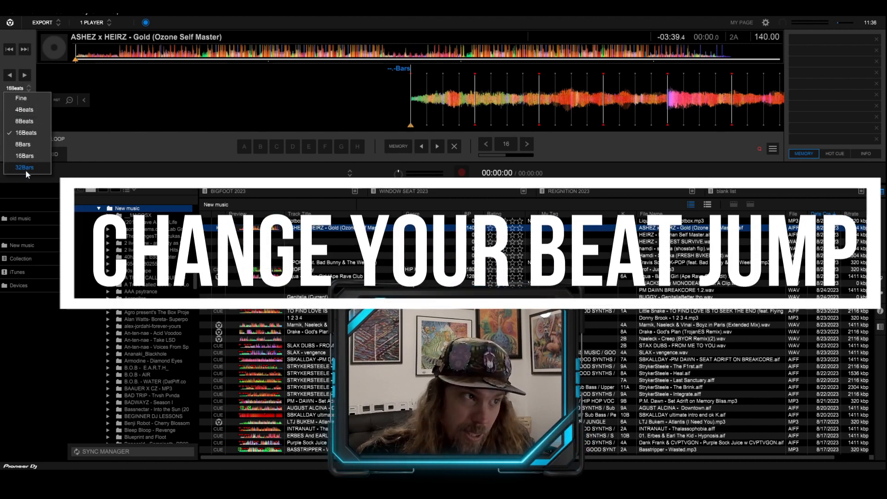
pyautogui.click(29, 134)
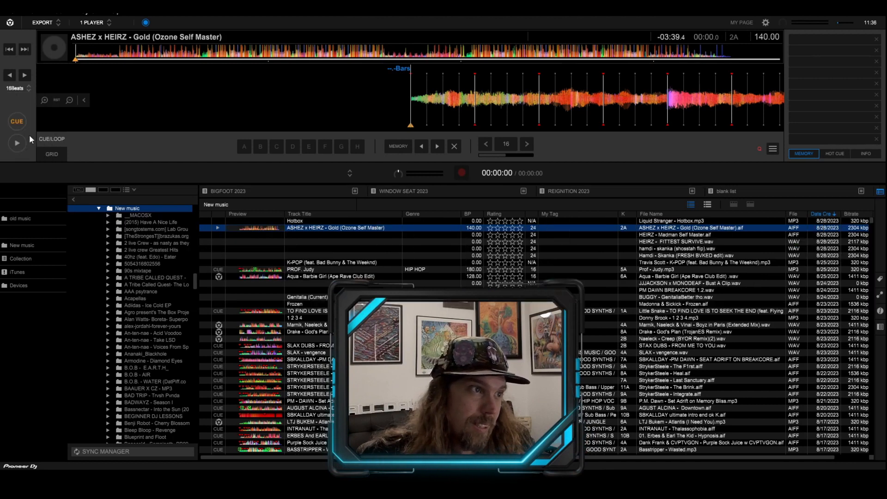
# - Align the playhead with the start of the drop at about 00:41.1 and make it the first beat of a bar in the beat grid
pyautogui.click(206, 58)
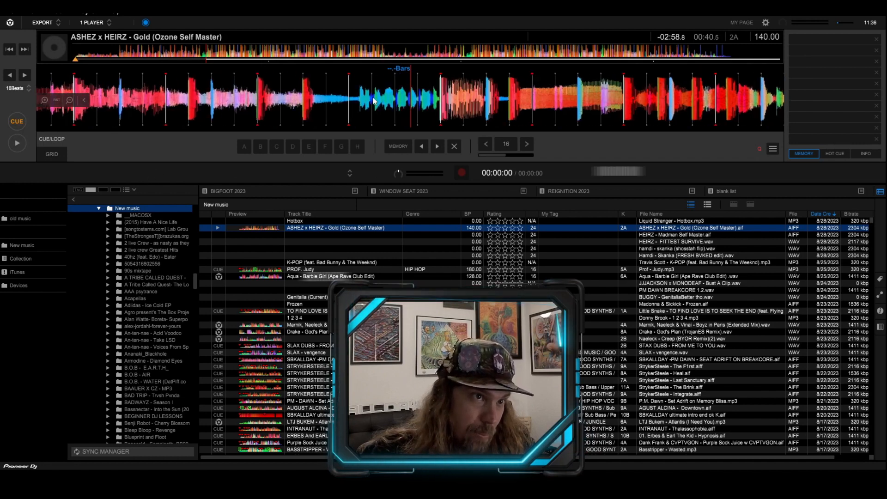
pyautogui.scroll(5, 374, 101)
pyautogui.moveTo(564, 93); pyautogui.dragTo(176, 96)
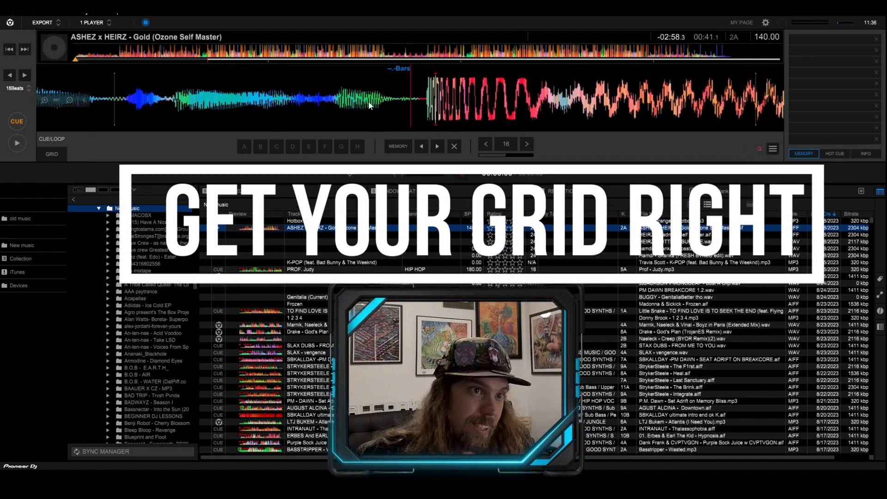
pyautogui.scroll(-5, 369, 105)
pyautogui.moveTo(480, 101); pyautogui.dragTo(550, 94)
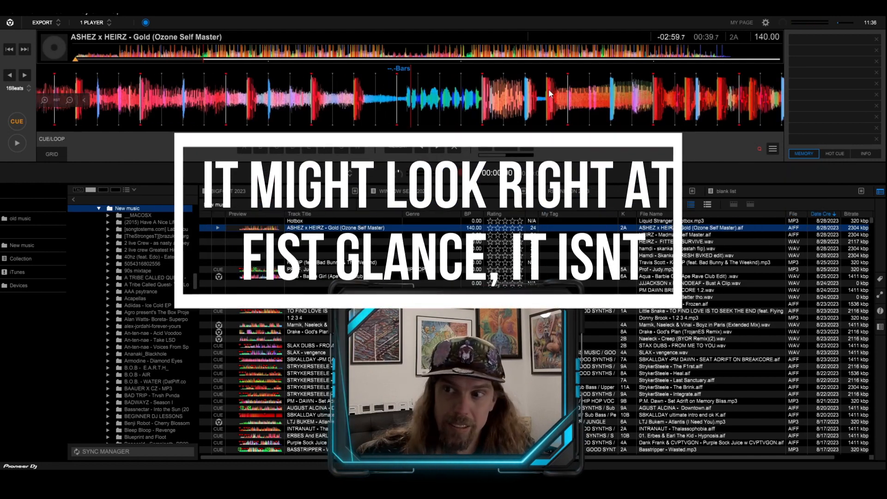
pyautogui.moveTo(548, 94); pyautogui.dragTo(482, 96)
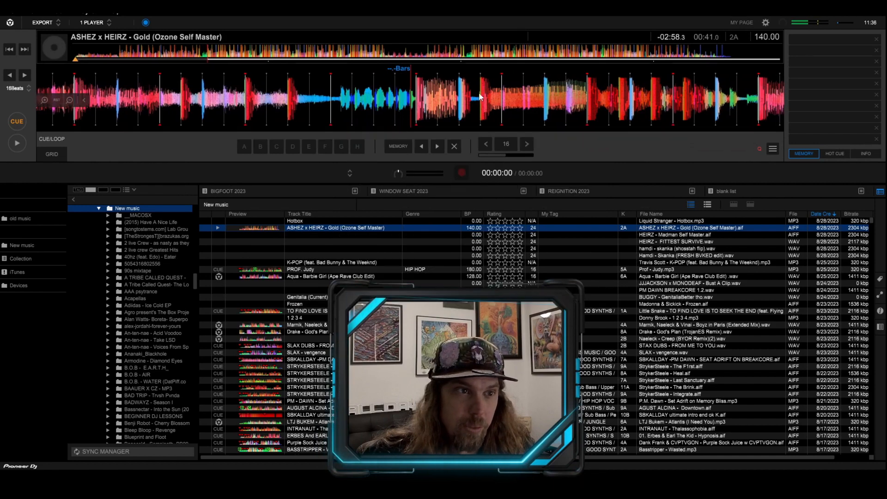
pyautogui.scroll(3, 473, 96)
pyautogui.scroll(2, 473, 96)
pyautogui.moveTo(563, 74); pyautogui.dragTo(485, 84)
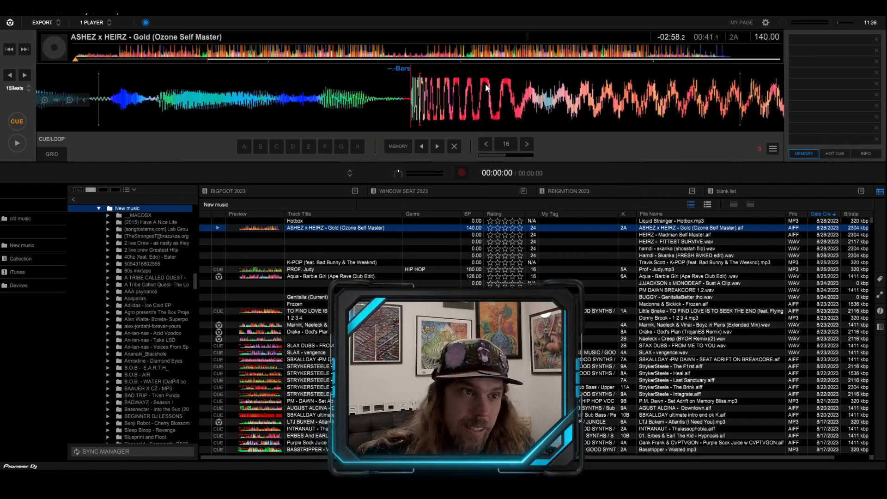
pyautogui.click(52, 153)
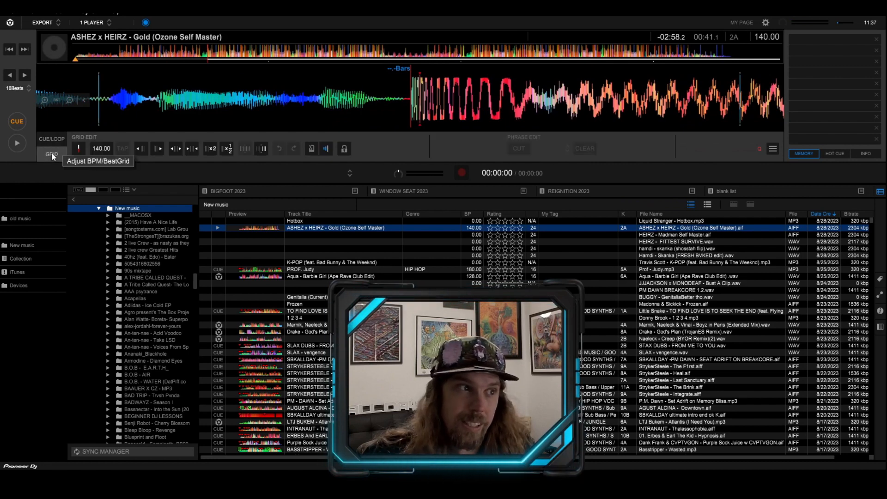
pyautogui.click(79, 150)
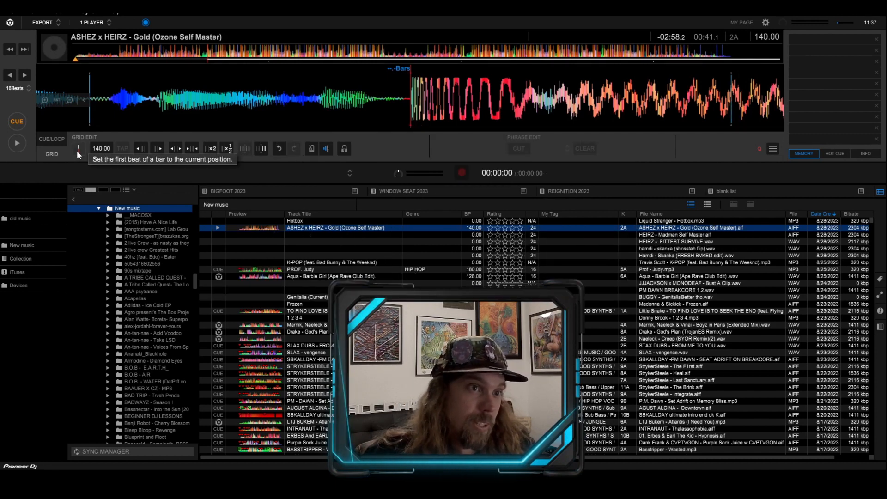
# - Store cue and memory points at the drop (00:41:143) and 32 beats earlier at 00:27:429
pyautogui.press('c')
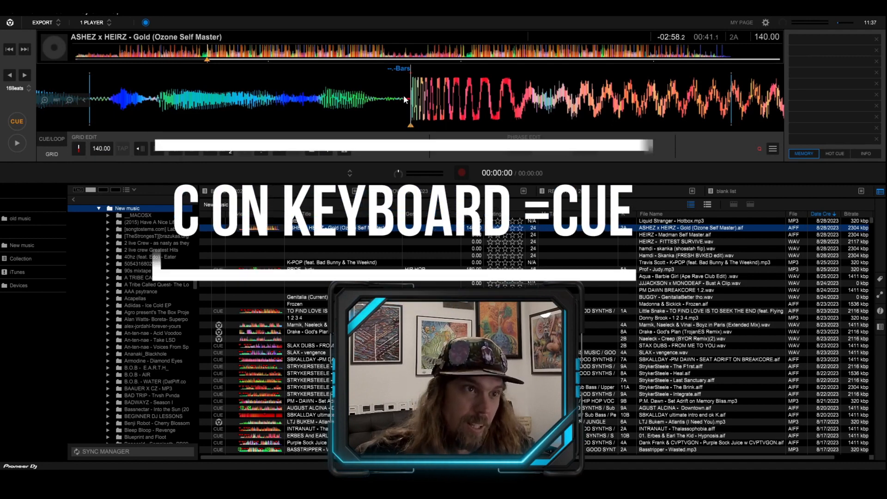
pyautogui.press('m')
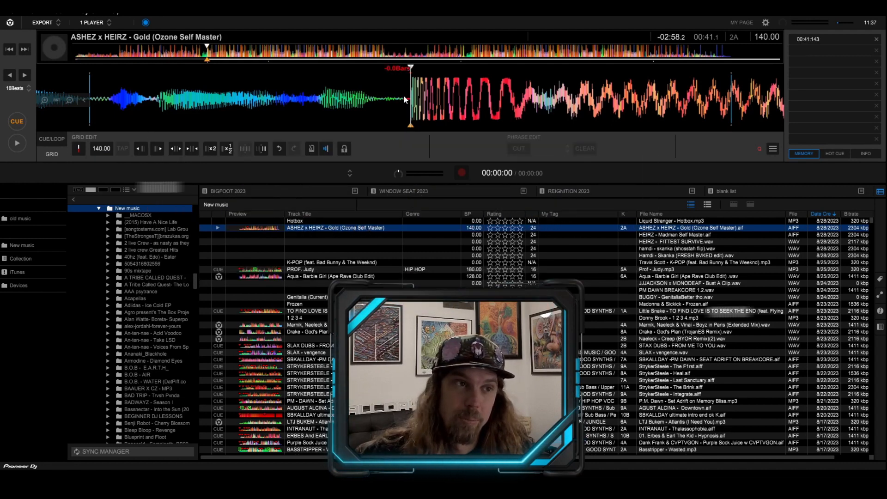
pyautogui.press('Left')
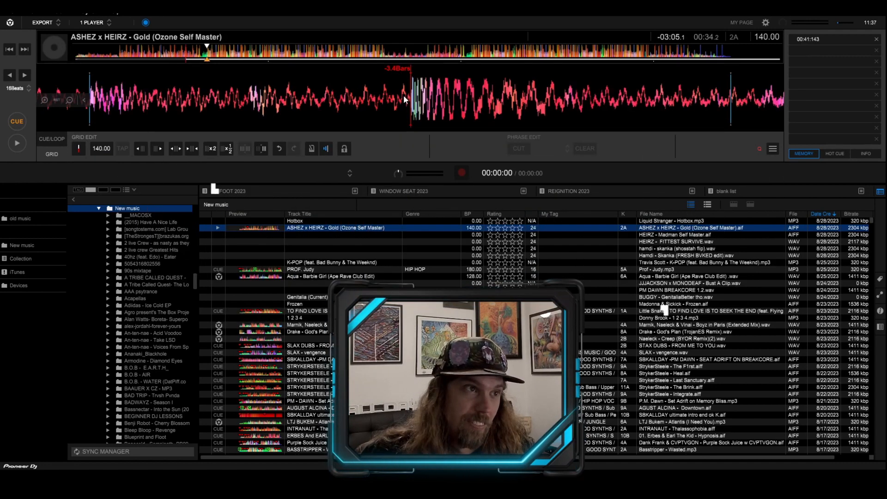
pyautogui.press('Left')
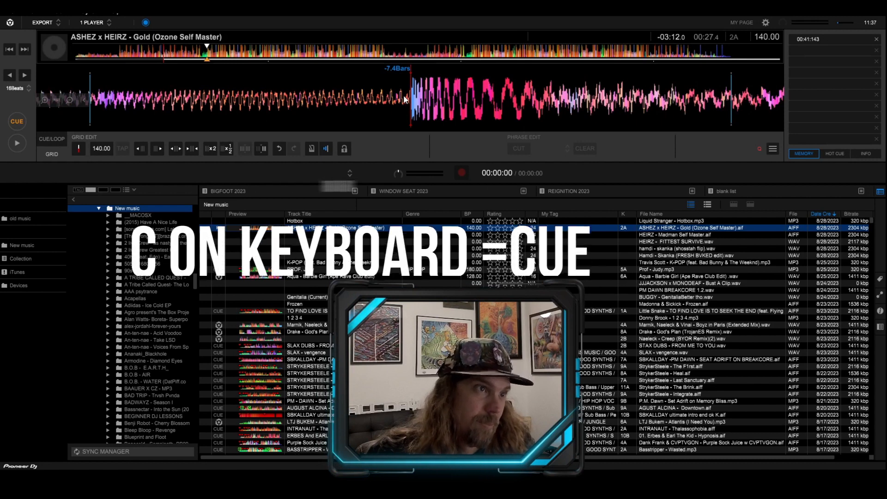
pyautogui.press('c')
pyautogui.press('m')
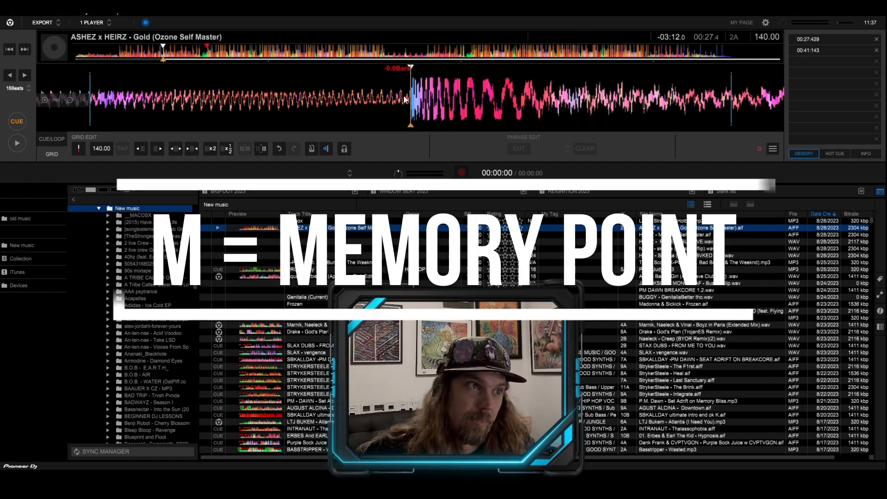
# - Continue backwards in 32-beat jumps, storing cue and memory points at 00:13:714 and at the track start, 00:00:000
pyautogui.press('Left')
pyautogui.press('Left')
pyautogui.press('c')
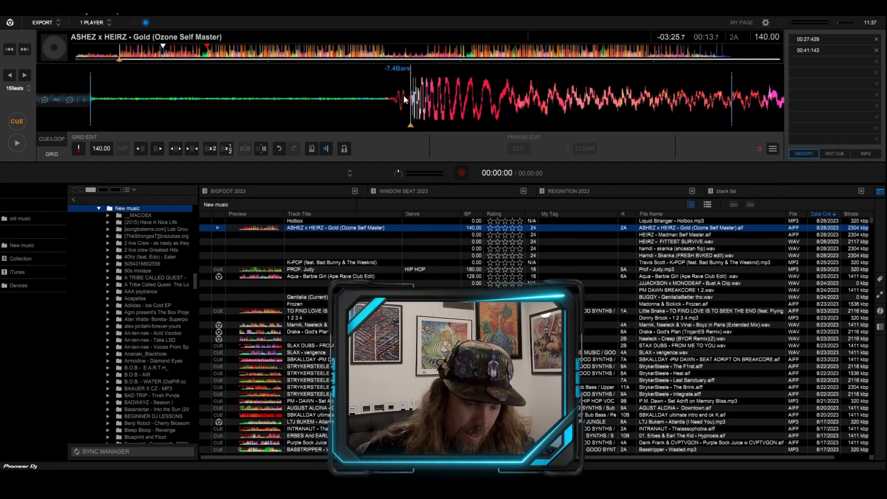
pyautogui.press('m')
pyautogui.press('Left')
pyautogui.press('c')
pyautogui.press('m')
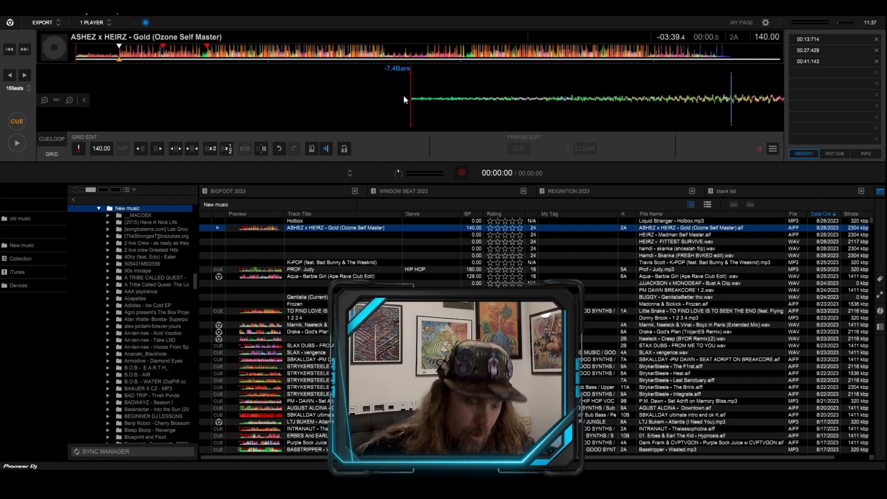
pyautogui.press('c')
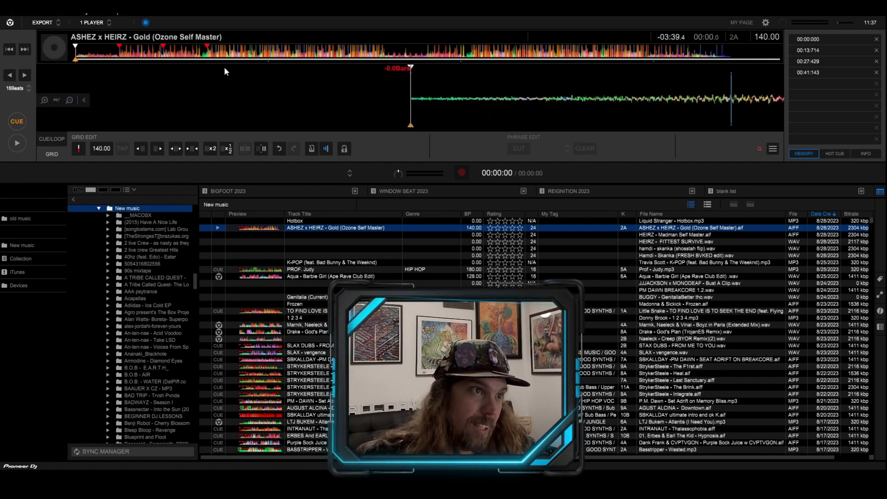
# - Store a cue and memory point at the vocal pickup before the first drop, 00:39:429, and set hot cue A there
pyautogui.click(200, 56)
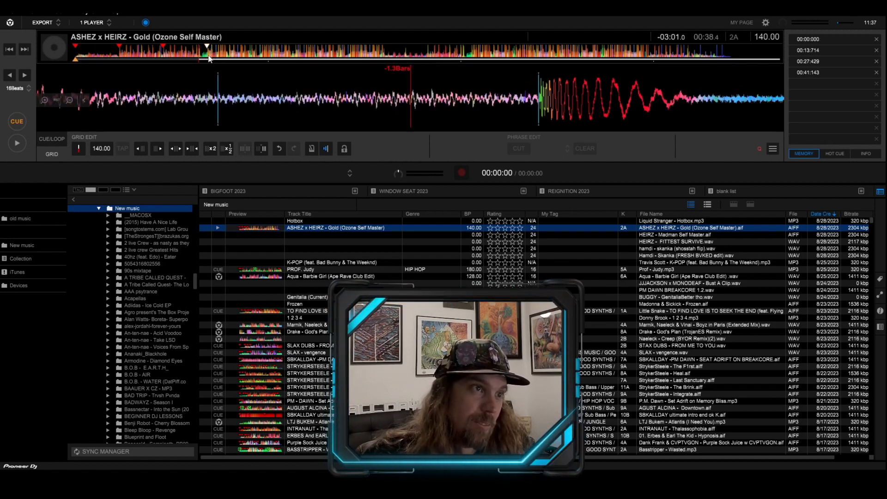
pyautogui.click(203, 56)
pyautogui.scroll(-4, 205, 75)
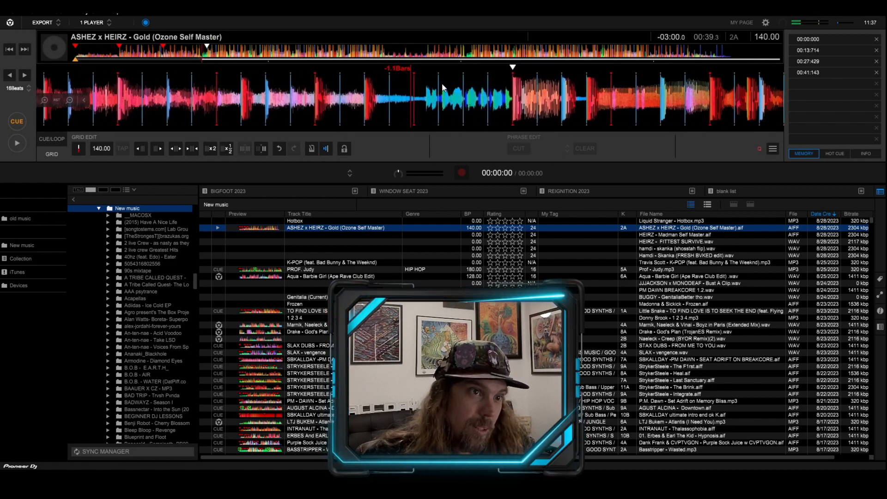
pyautogui.press('c')
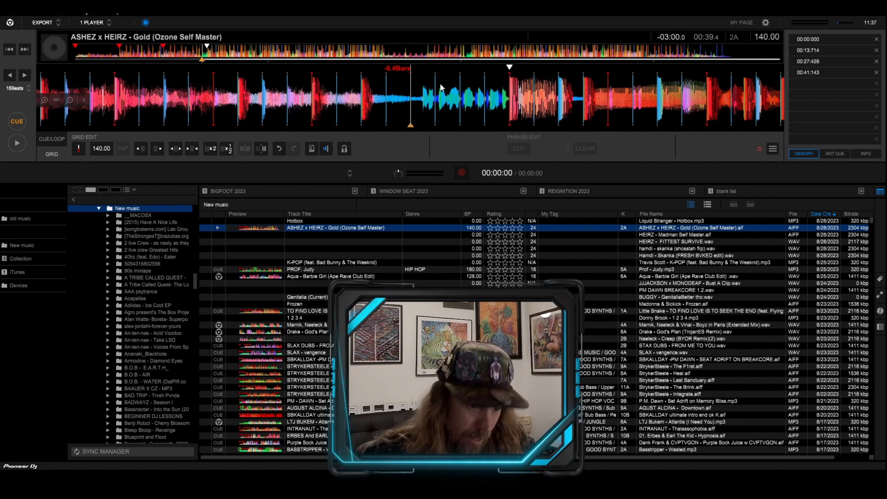
pyautogui.press('space')
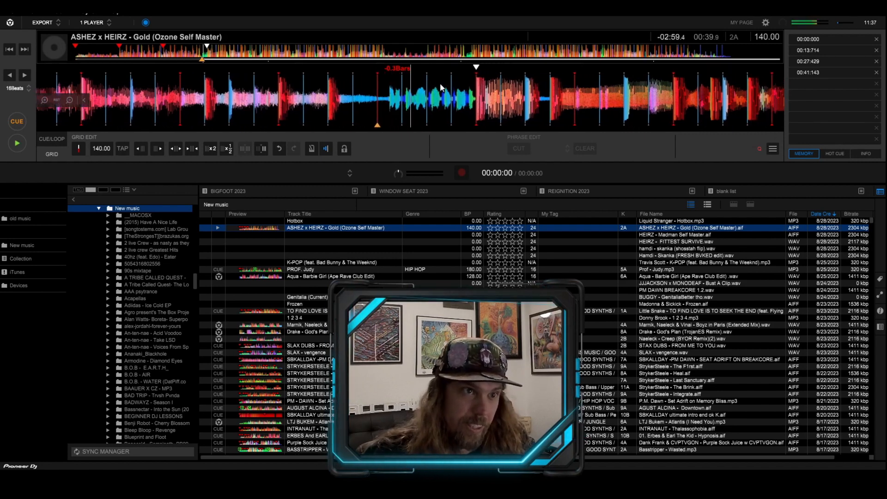
pyautogui.press('c')
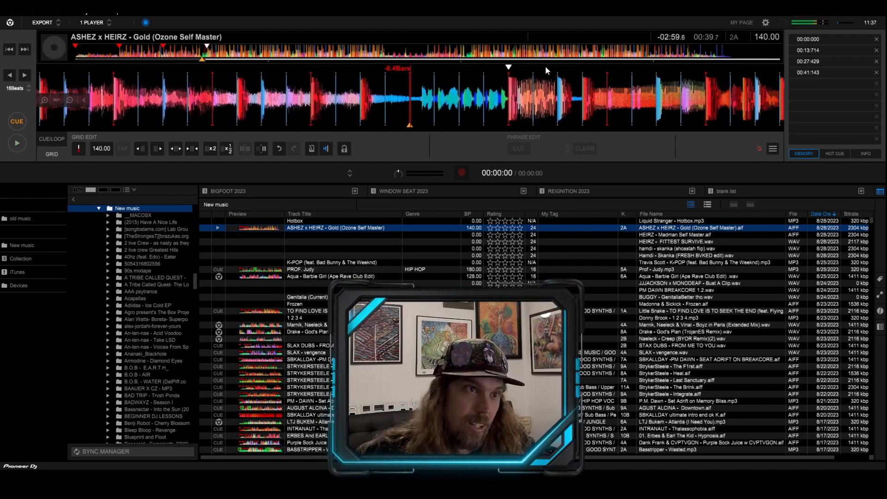
pyautogui.press('m')
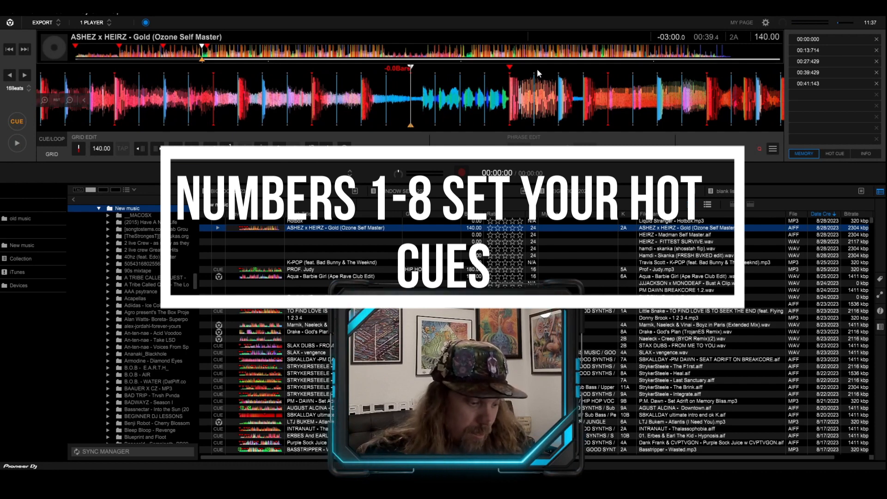
pyautogui.press('1')
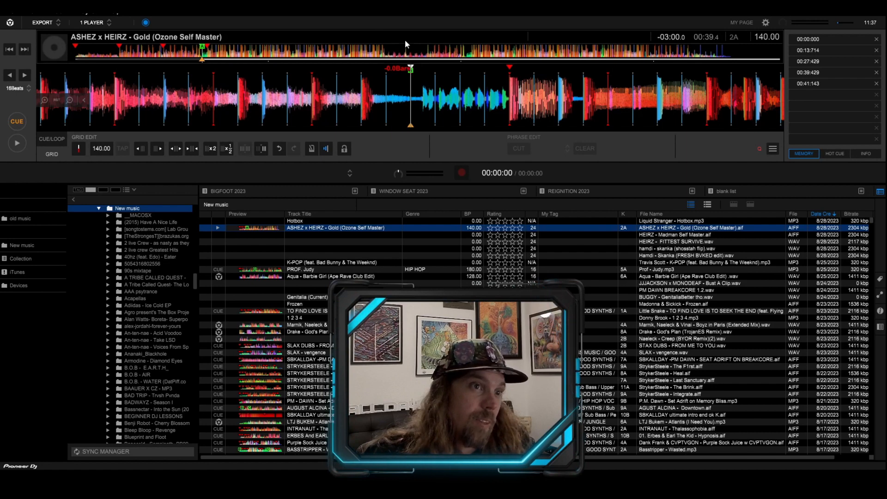
# - Locate the matching vocal pickup before the second drop and set the cue and hot cue D there, at about 02:01.7
pyautogui.click(467, 57)
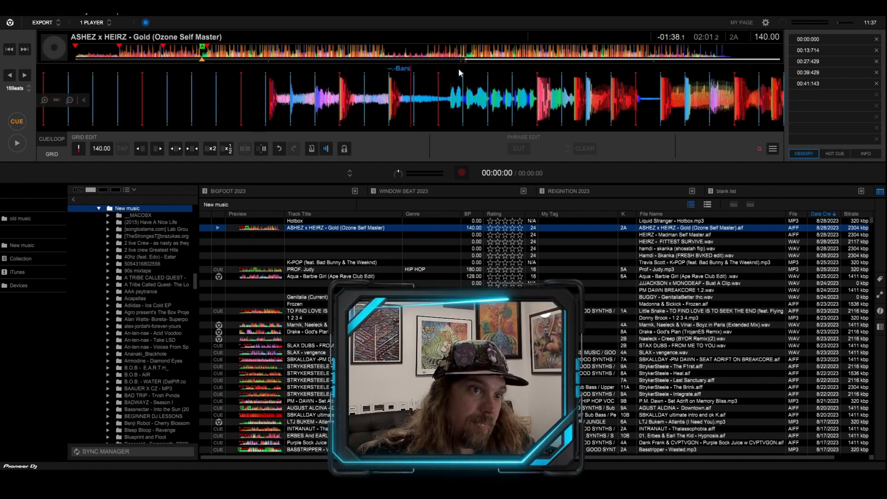
pyautogui.click(391, 56)
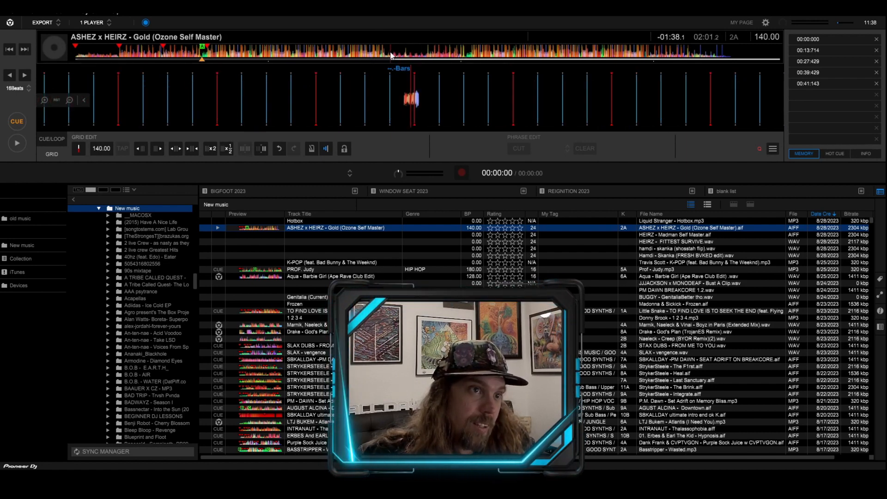
pyautogui.press('space')
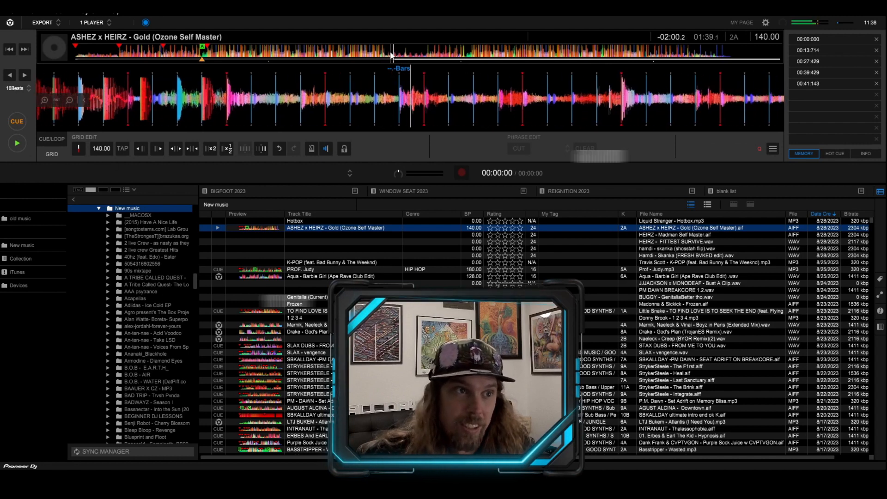
pyautogui.press('space')
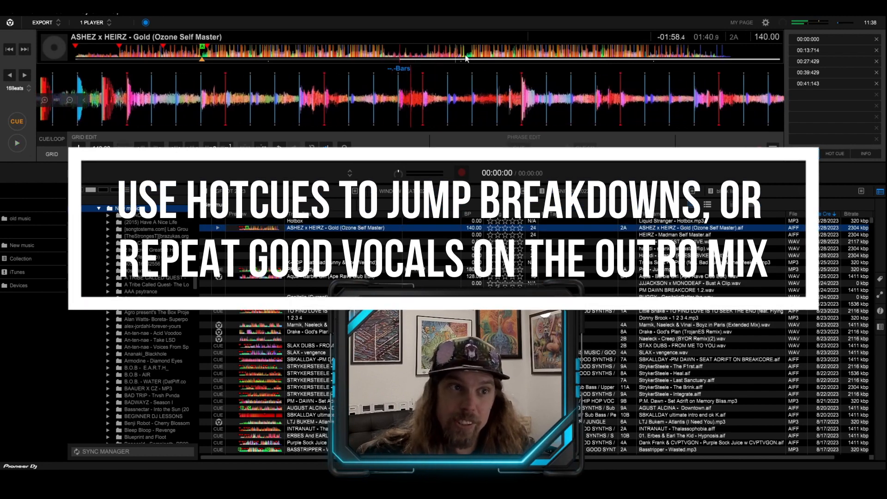
pyautogui.click(467, 59)
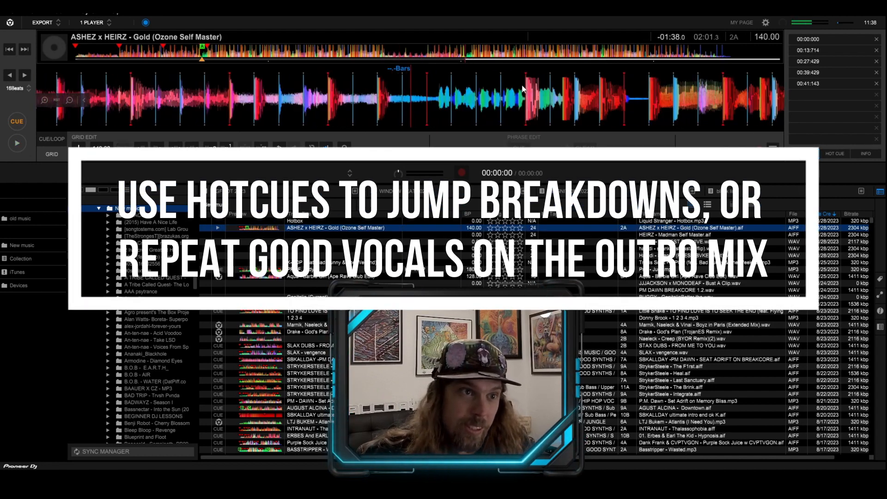
pyautogui.press('space')
pyautogui.press('space')
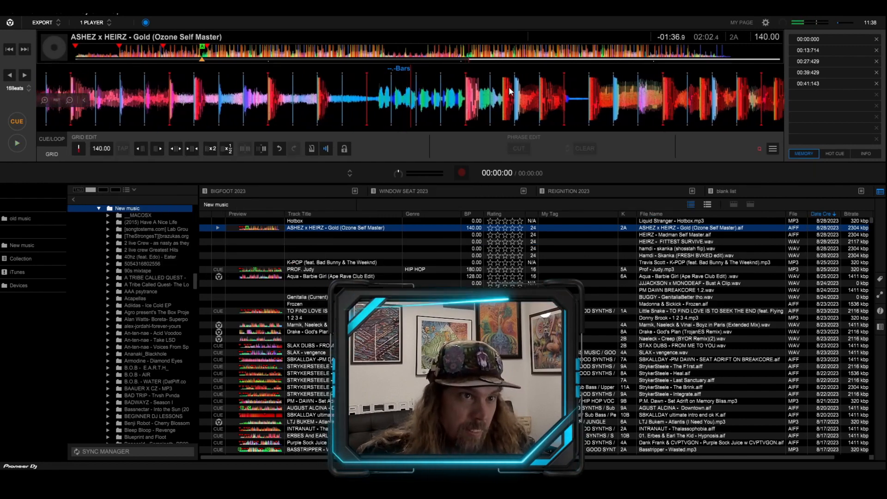
pyautogui.moveTo(509, 88); pyautogui.dragTo(541, 90)
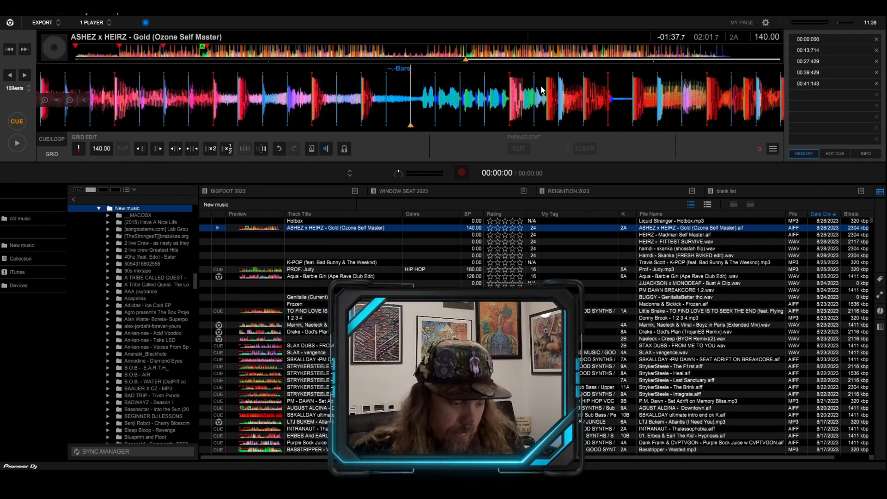
# - Play the breakdown and test skipping it by jumping between hot cues D and A
pyautogui.click(370, 57)
pyautogui.press('space')
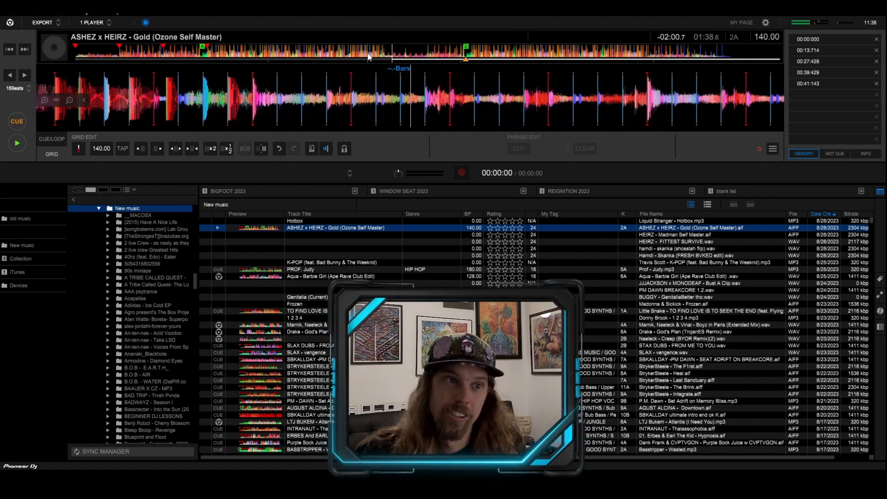
pyautogui.press('4')
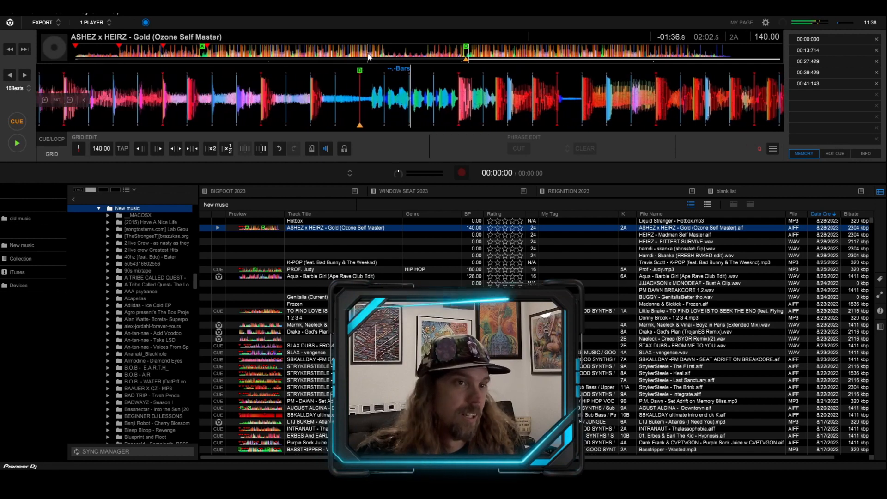
pyautogui.press('1')
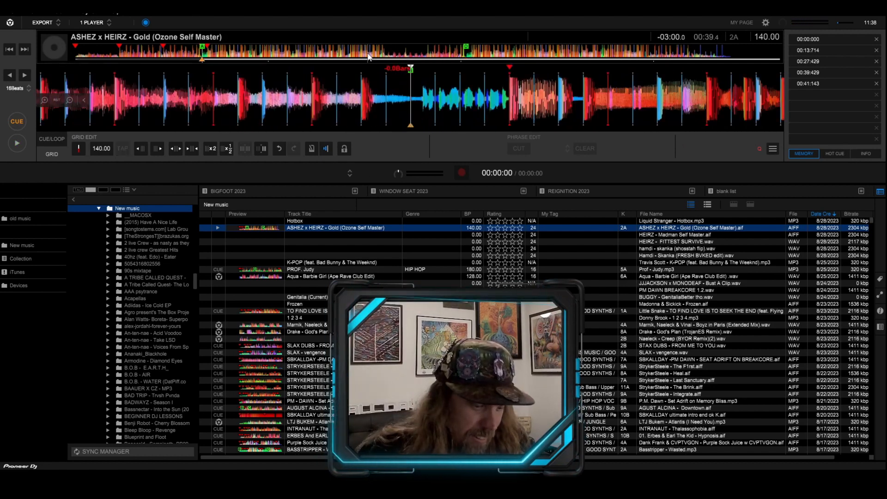
pyautogui.press('4')
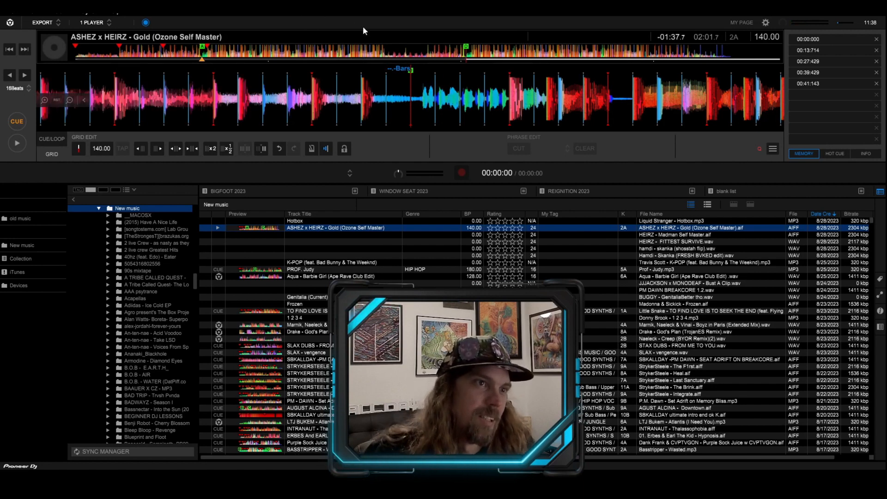
# - Align the playhead with the breakdown start at 01:36.0 and store a cue and memory point 32 beats earlier, at 01:22:286
pyautogui.click(381, 56)
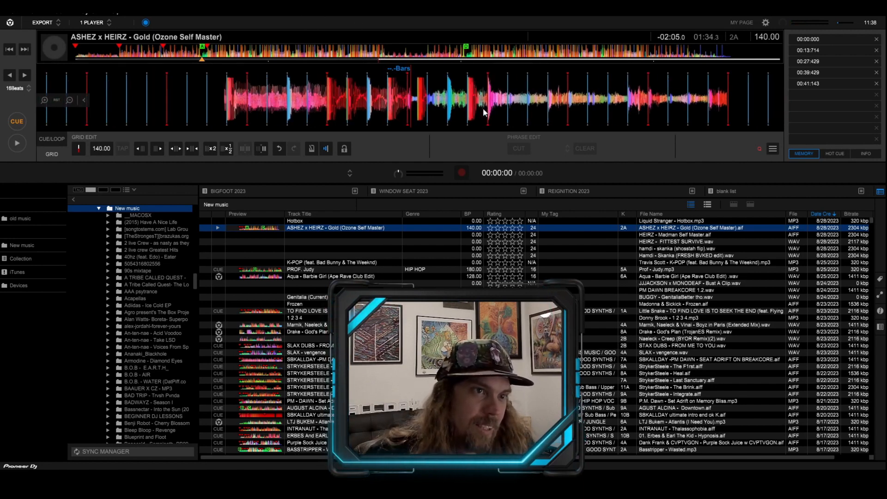
pyautogui.moveTo(437, 116); pyautogui.dragTo(418, 114)
pyautogui.press('c')
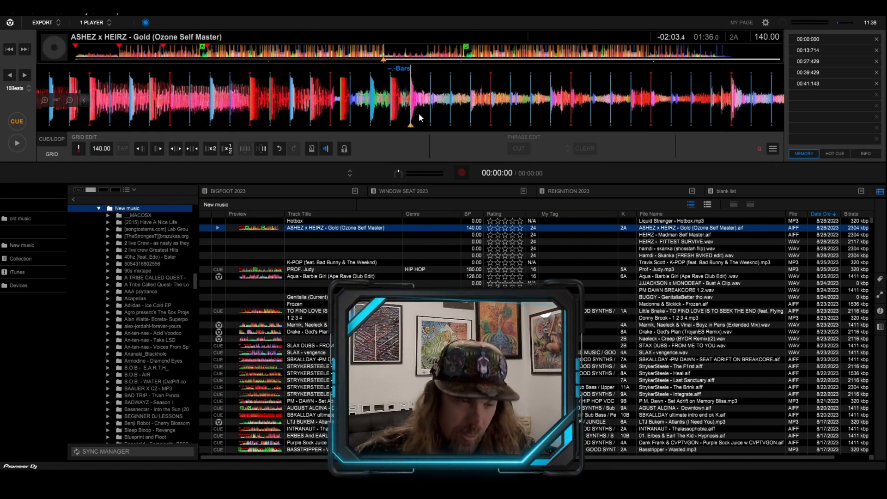
pyautogui.moveTo(420, 112)
pyautogui.mouseDown()
pyautogui.moveTo(510, 100)
pyautogui.moveTo(439, 103)
pyautogui.mouseUp()
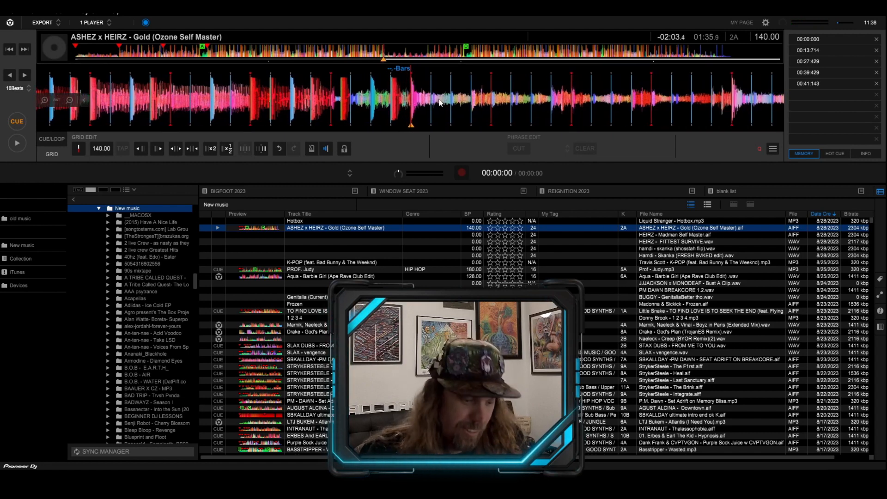
pyautogui.press('Left')
pyautogui.press('Left')
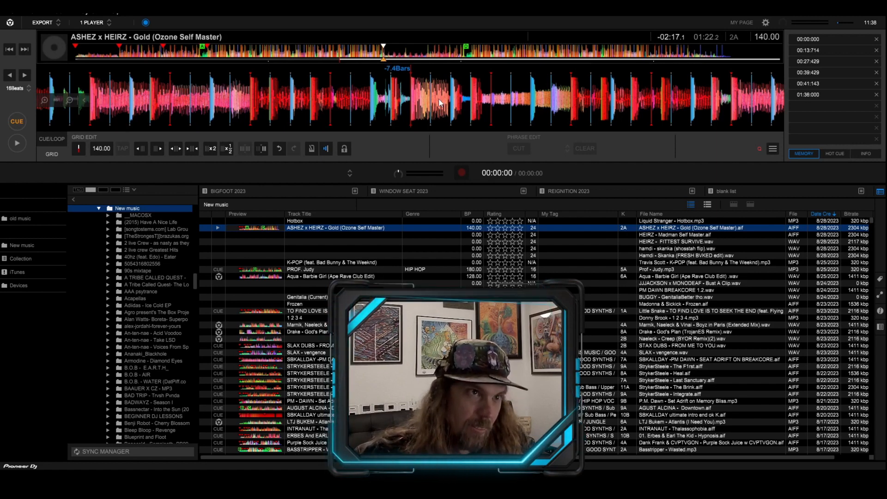
pyautogui.press('c')
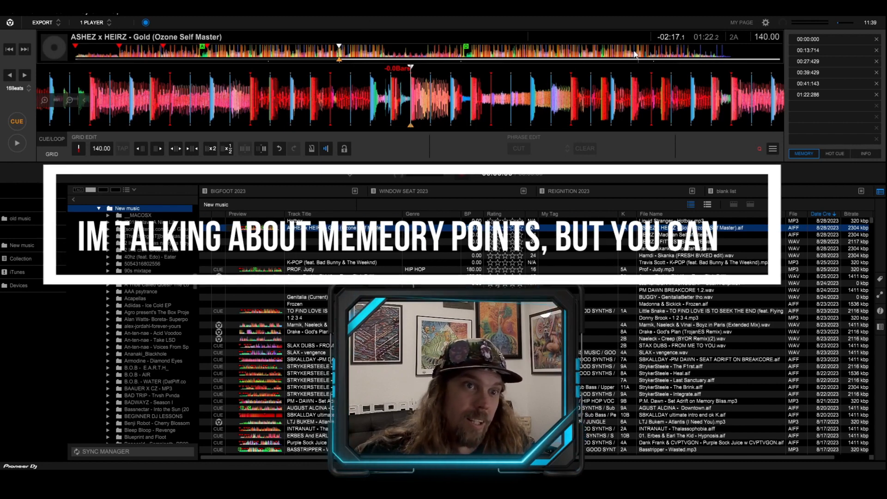
# - Store cue and memory points in the second drop at 02:44:571 and 32 beats further on at 02:58:285
pyautogui.click(603, 53)
pyautogui.press('space')
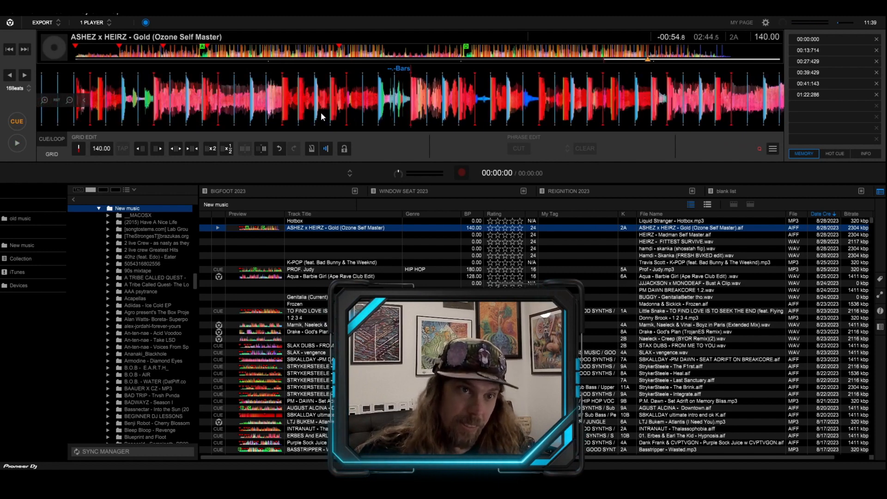
pyautogui.press('c')
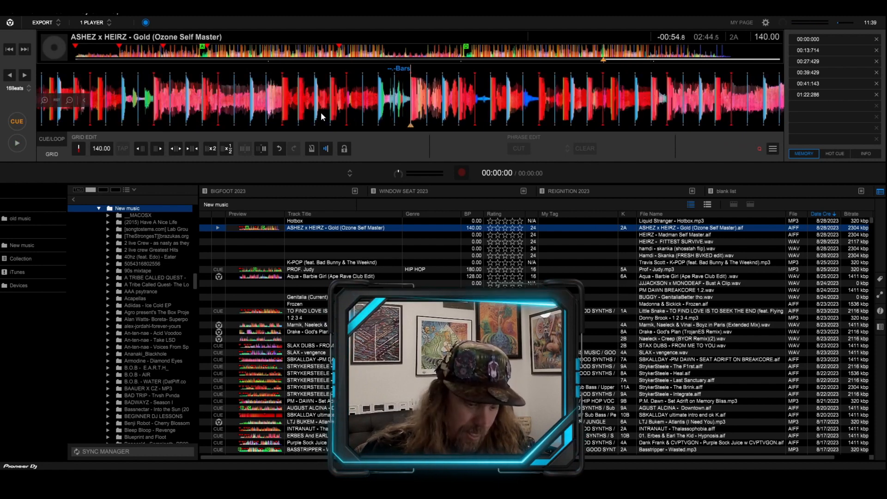
pyautogui.press('m')
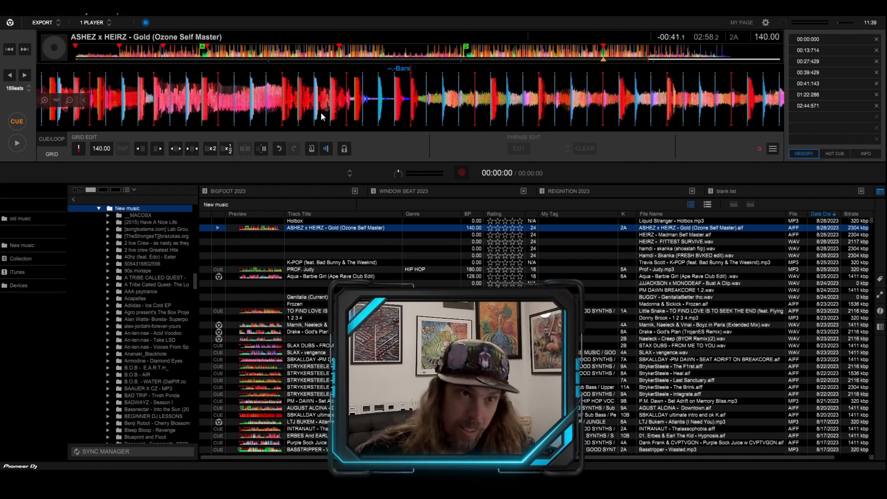
pyautogui.press('c')
pyautogui.press('m')
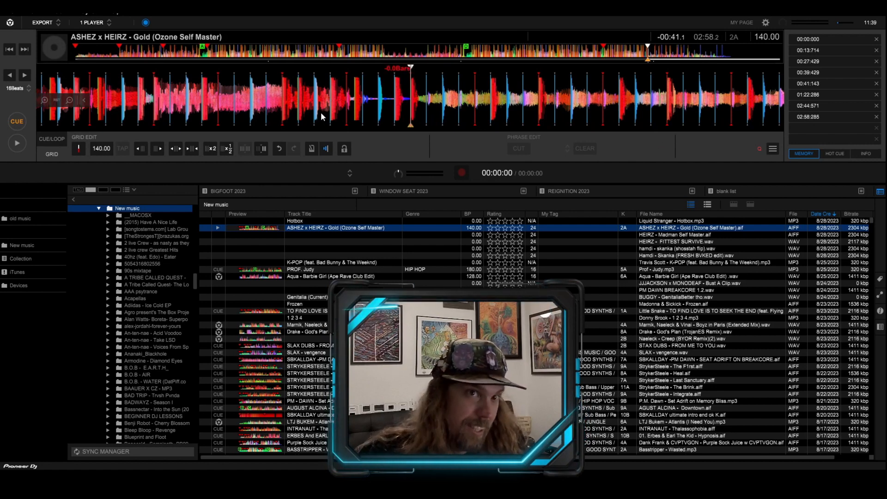
# - Store a cue and memory point in the outro at 03:12:000, 32 beats after the 02:58:285 point
pyautogui.press('Right')
pyautogui.press('Right')
pyautogui.press('Right')
pyautogui.press('Right')
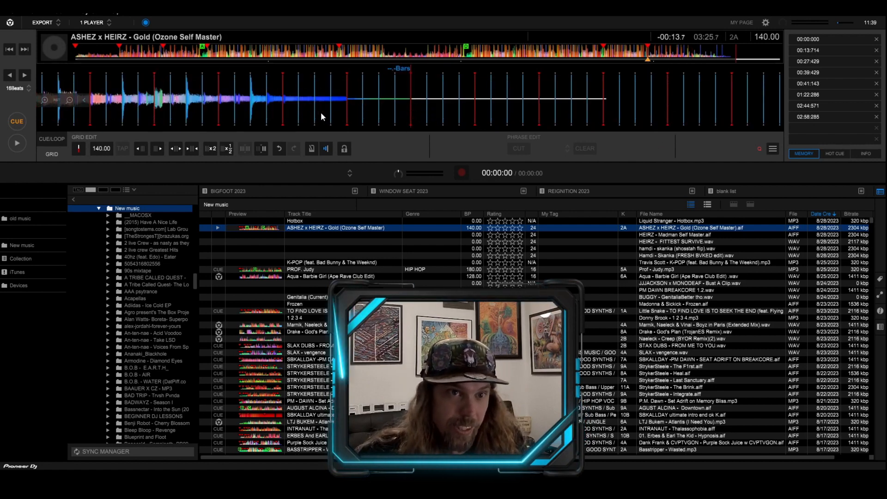
pyautogui.press('Left')
pyautogui.press('Left')
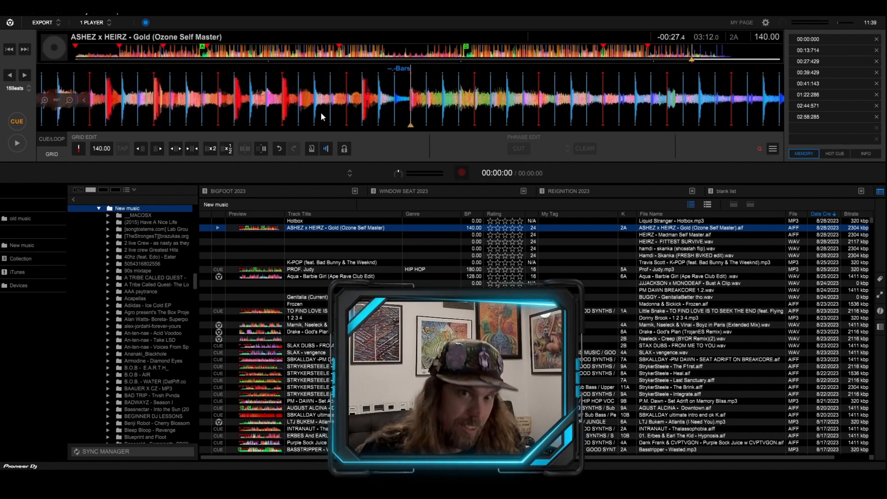
pyautogui.press('c')
pyautogui.press('m')
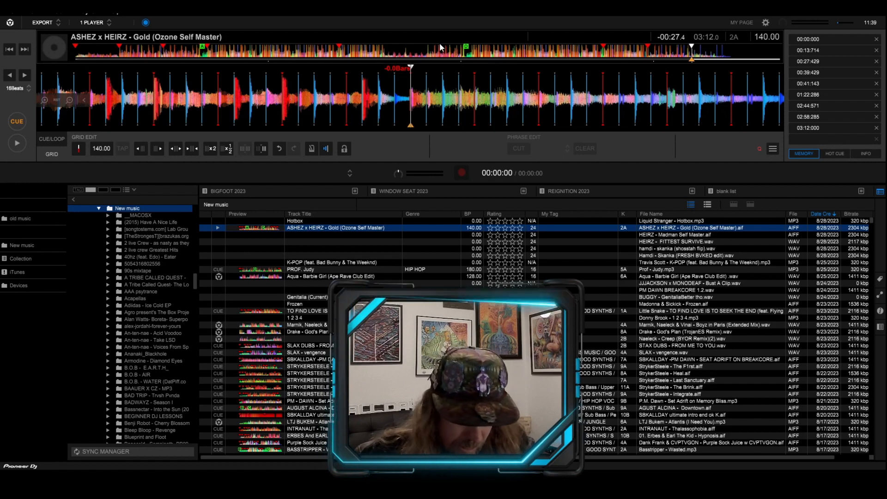
# - Step backwards and forwards through the track's stored memory points to check their positions
pyautogui.press('Left')
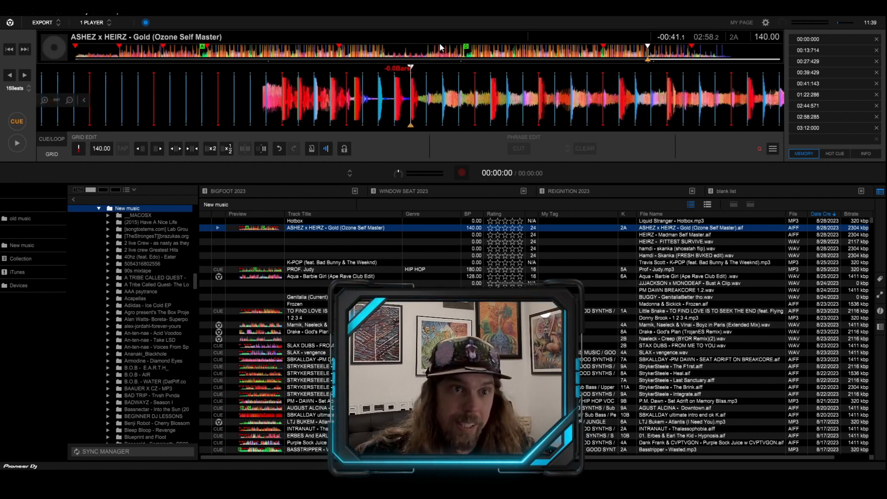
pyautogui.press('Left')
pyautogui.press('Left')
pyautogui.press('Left')
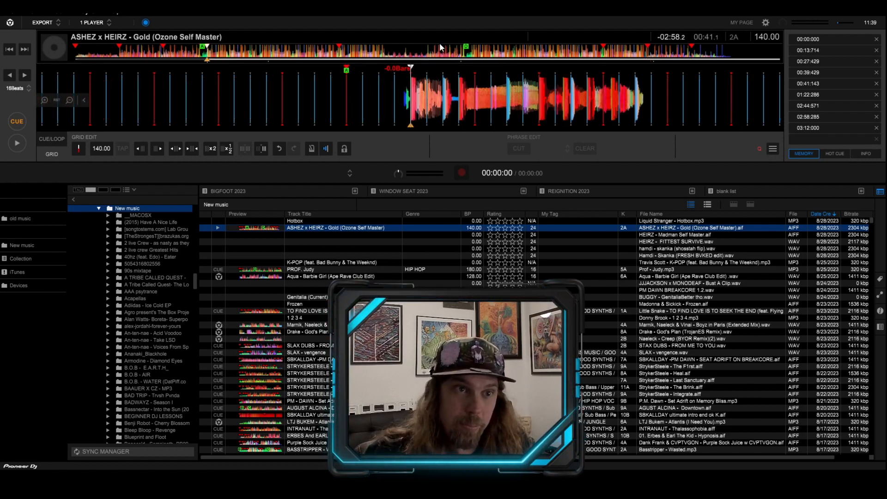
pyautogui.press('Left')
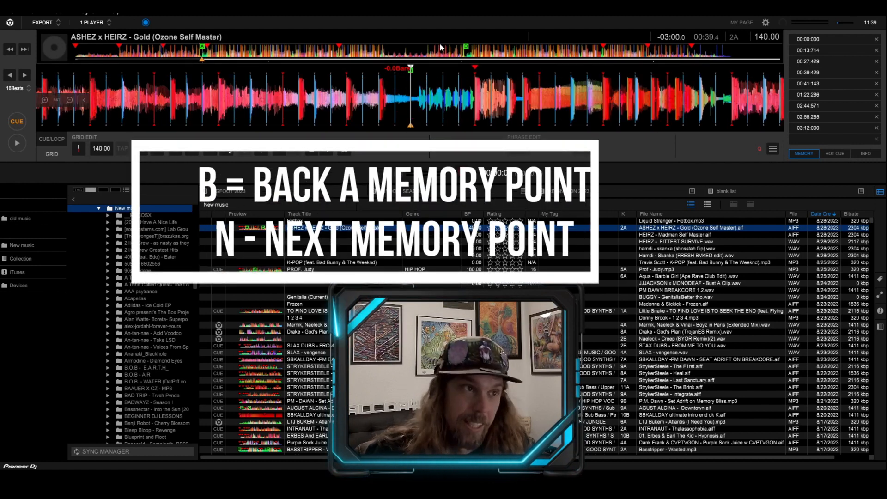
pyautogui.press('n')
pyautogui.press('n')
pyautogui.press('n')
pyautogui.press('n')
pyautogui.press('b')
pyautogui.press('b')
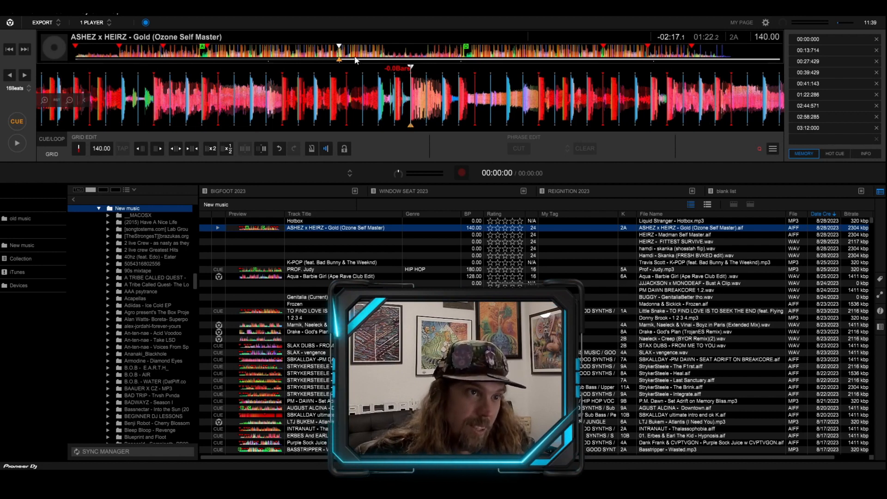
# - Play the track from about 01:30, shortly before the breakdown
pyautogui.click(368, 50)
pyautogui.press('space')
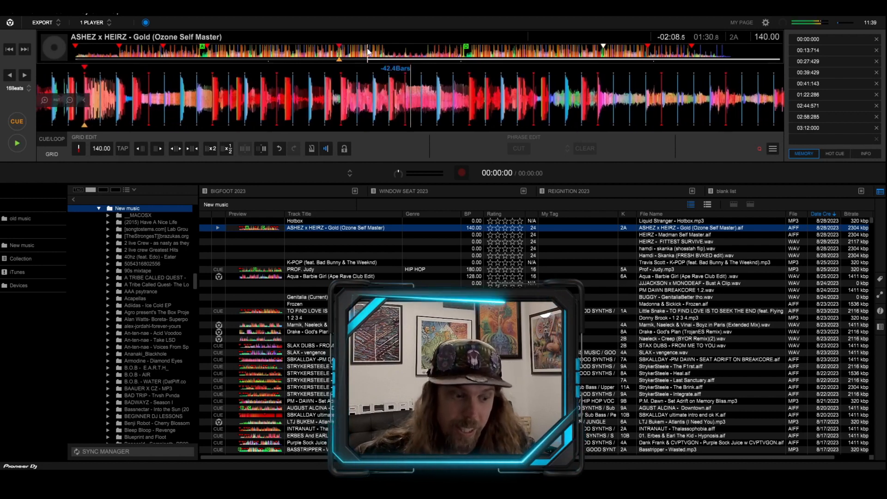